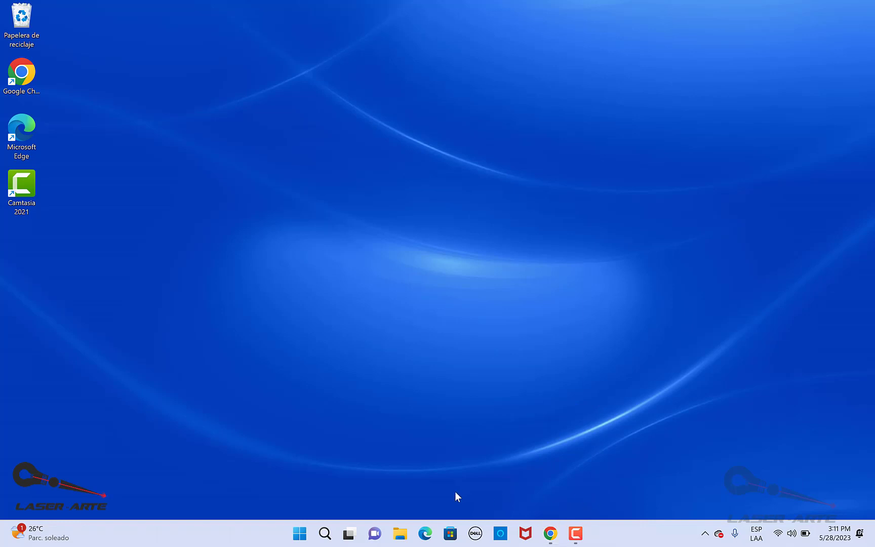
- Open the CorelDRAW.Graphics.Suite.2020.v22.0.0.412 installer folder inside "instaladores de programas" in File Explorer
left_click(400, 533)
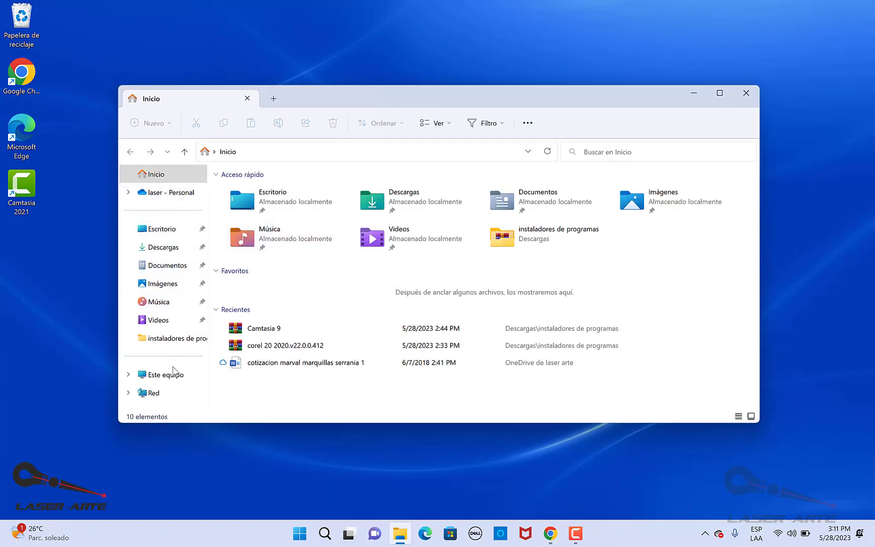
left_click(515, 234)
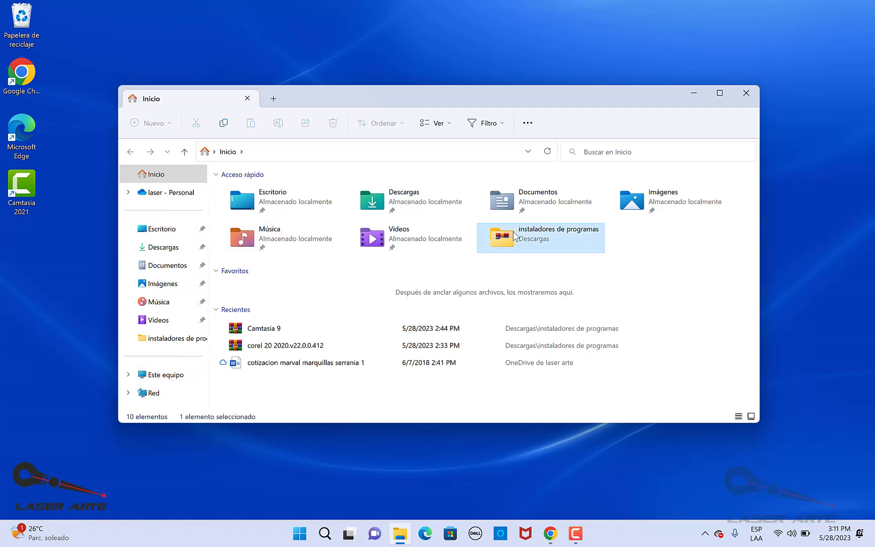
double_click(514, 233)
double_click(280, 226)
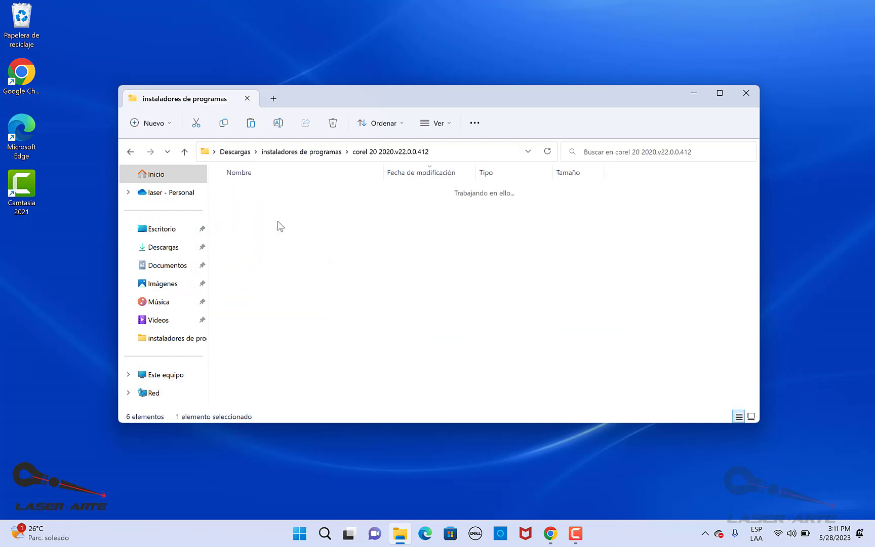
double_click(275, 204)
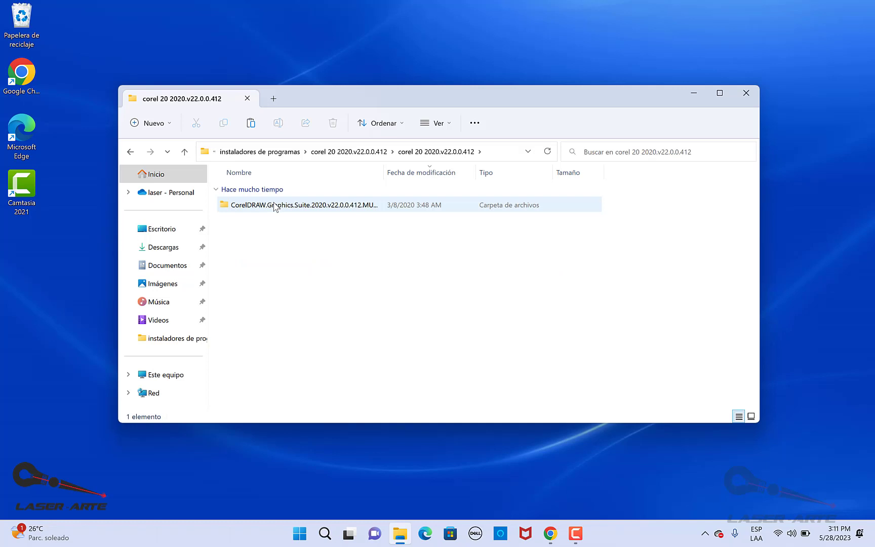
double_click(275, 204)
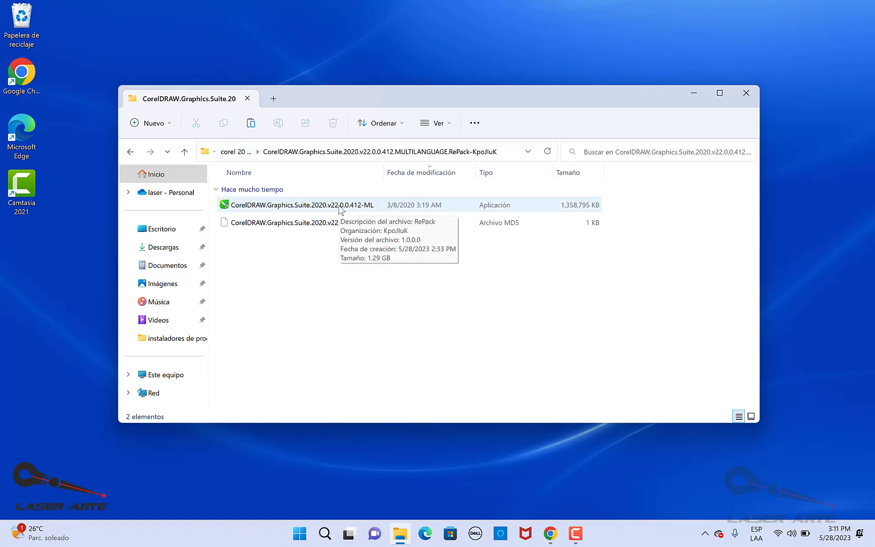
- Try to run the CorelDRAW Graphics Suite 2020 installer as administrator, using Archivos de programa as the temporary files folder
right_click(308, 205)
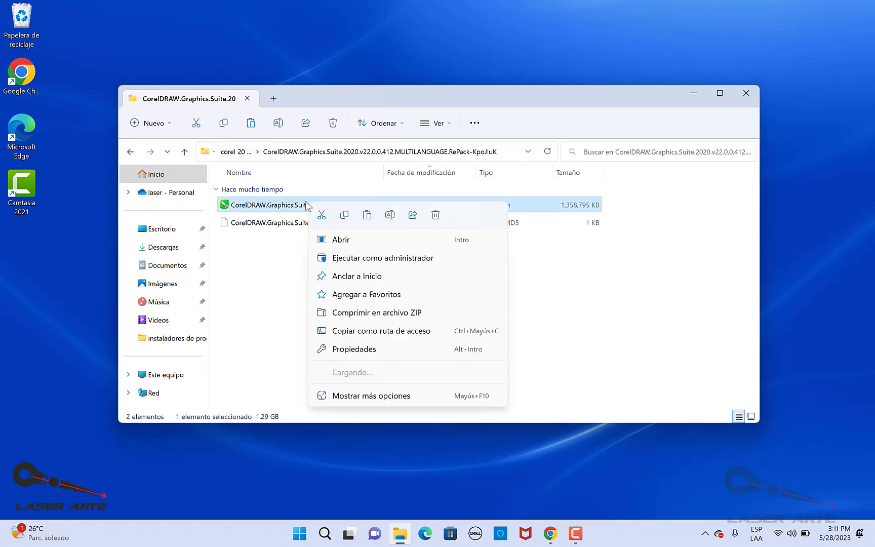
left_click(423, 258)
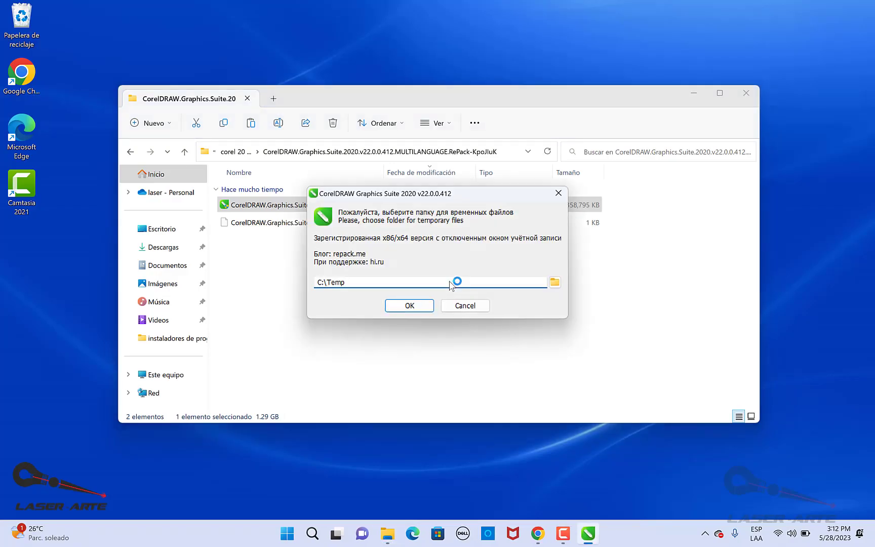
left_click(555, 283)
scroll(416, 273, "down", 2)
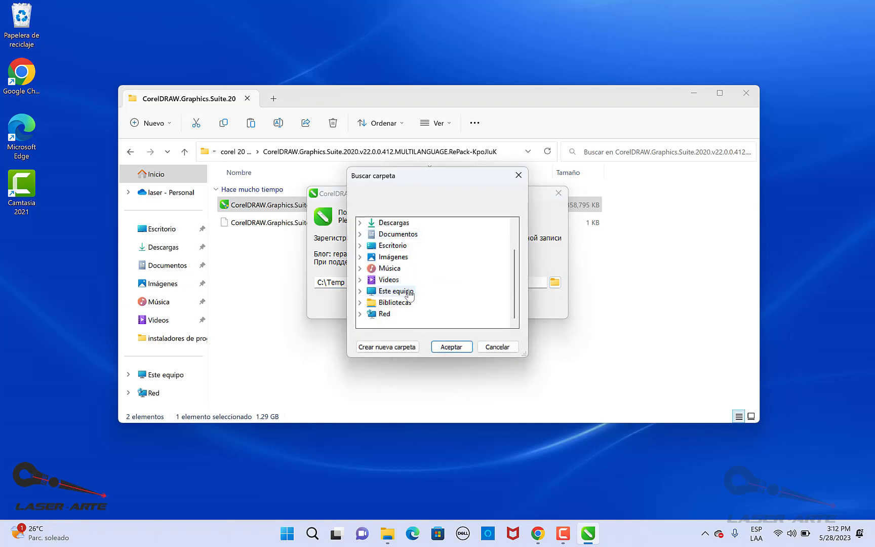
left_click(404, 295)
double_click(434, 246)
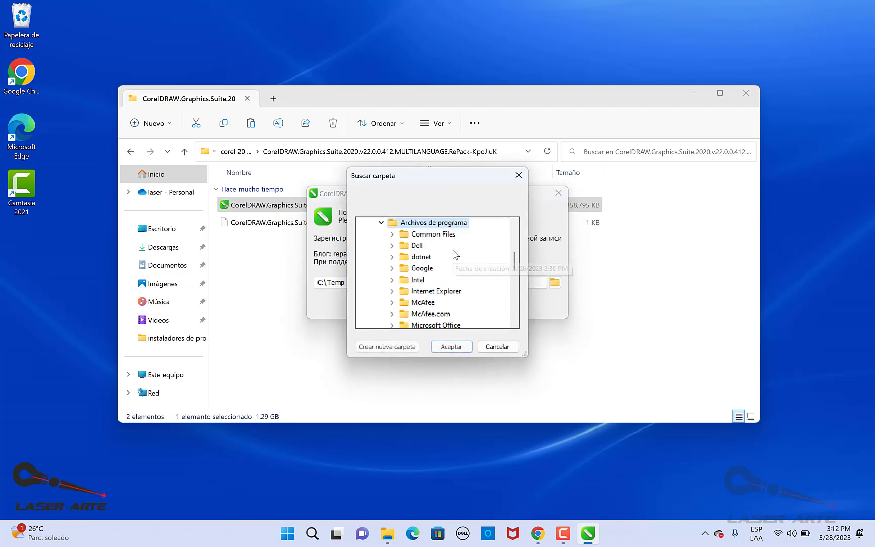
left_click(462, 349)
left_click(423, 307)
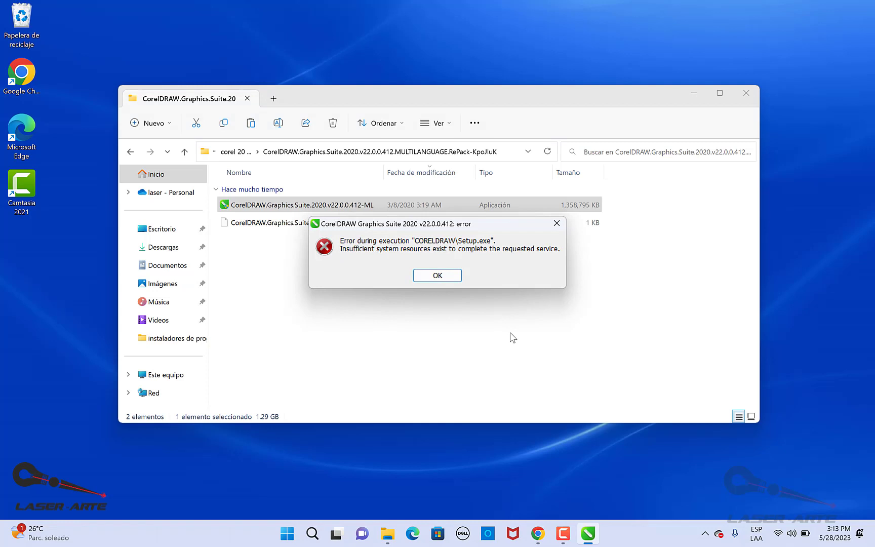
left_click_drag(489, 229, 470, 262)
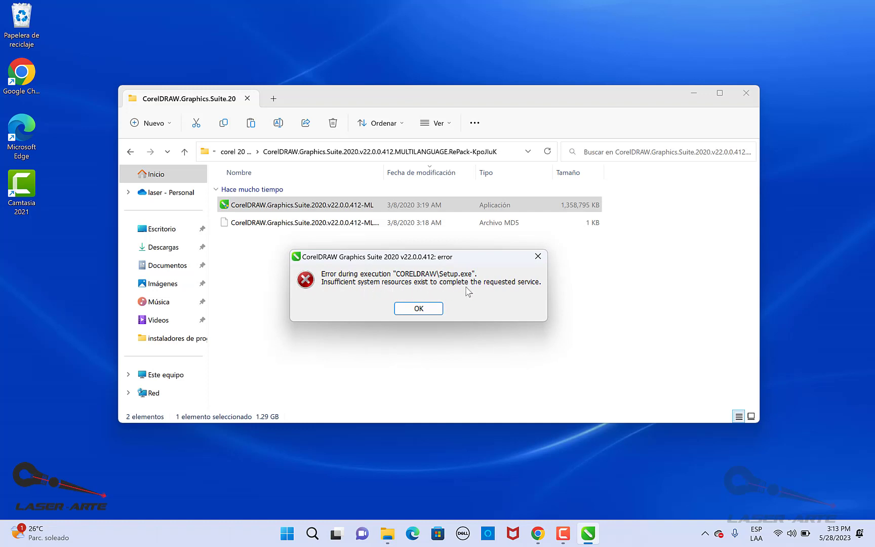
left_click_drag(498, 259, 527, 244)
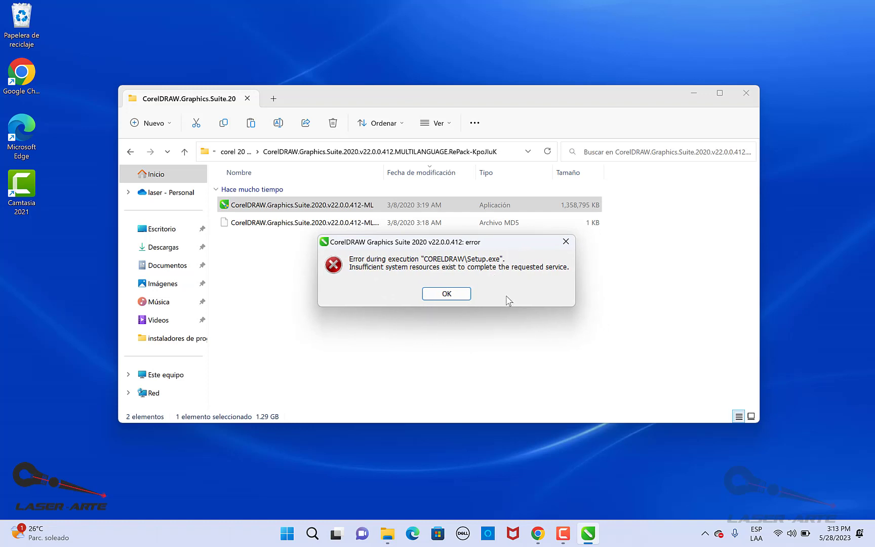
left_click(461, 298)
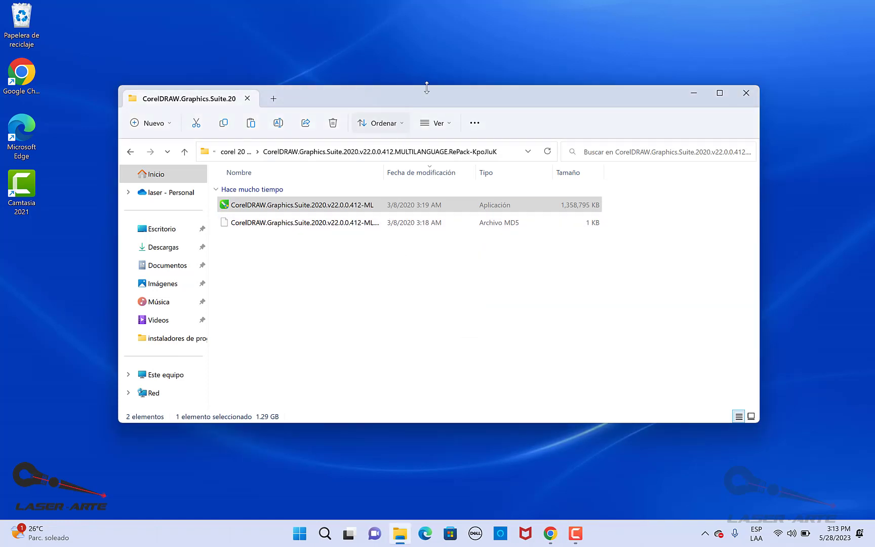
- Open McAfee LiveSafe and reposition its window over the installer folder
left_click_drag(434, 106, 429, 77)
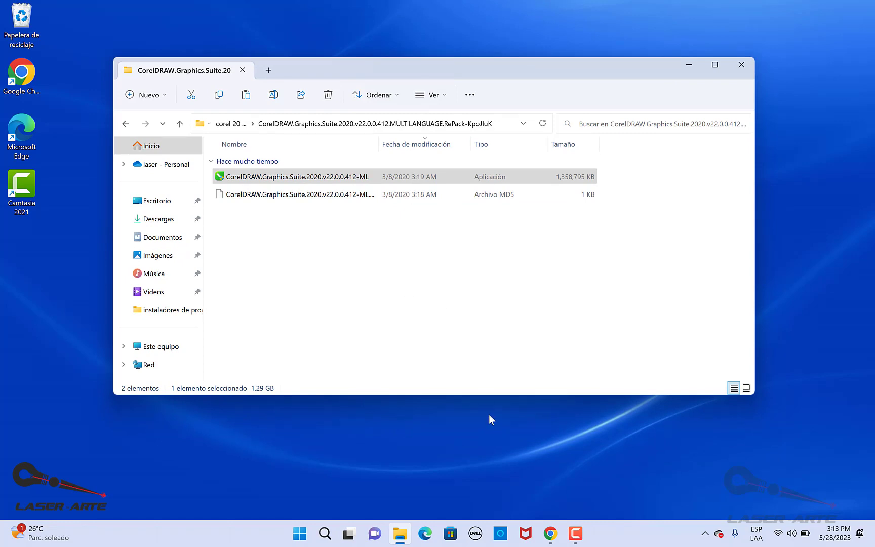
left_click(526, 534)
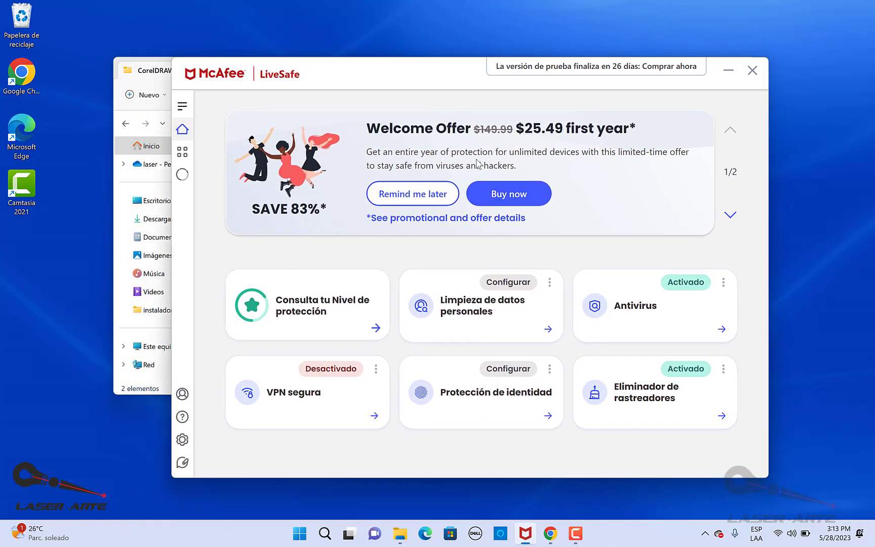
left_click_drag(450, 79, 466, 80)
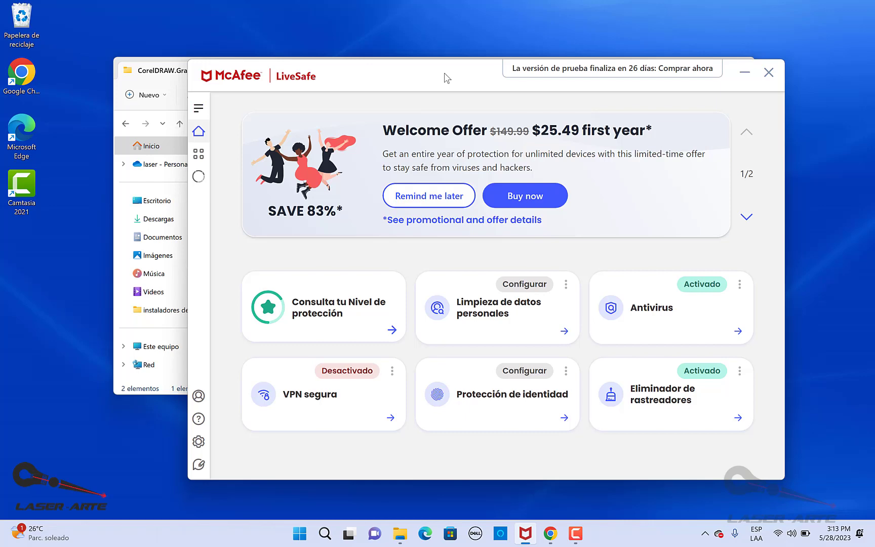
left_click_drag(444, 77, 439, 64)
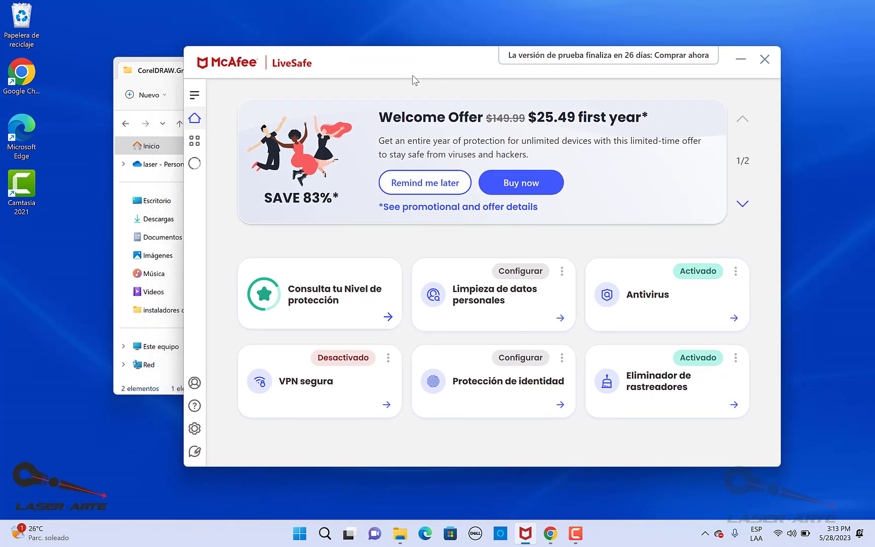
- Turn off McAfee's real-time scanning (Análisis en tiempo real), set to resume in 30 minutes
left_click(194, 141)
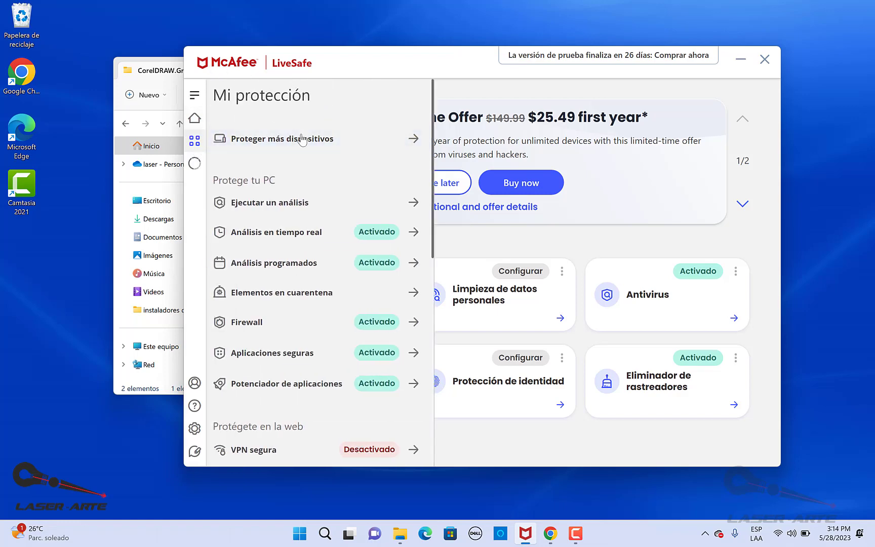
left_click(377, 237)
left_click(739, 153)
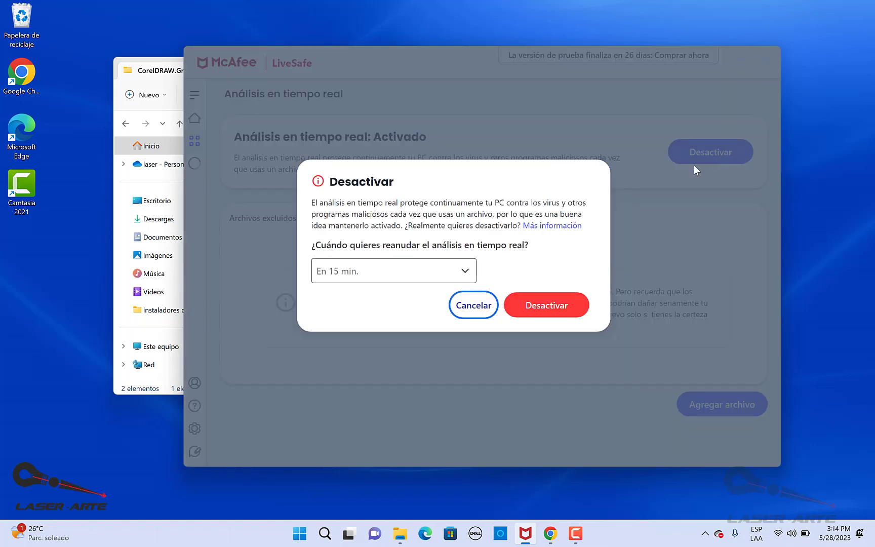
left_click(463, 273)
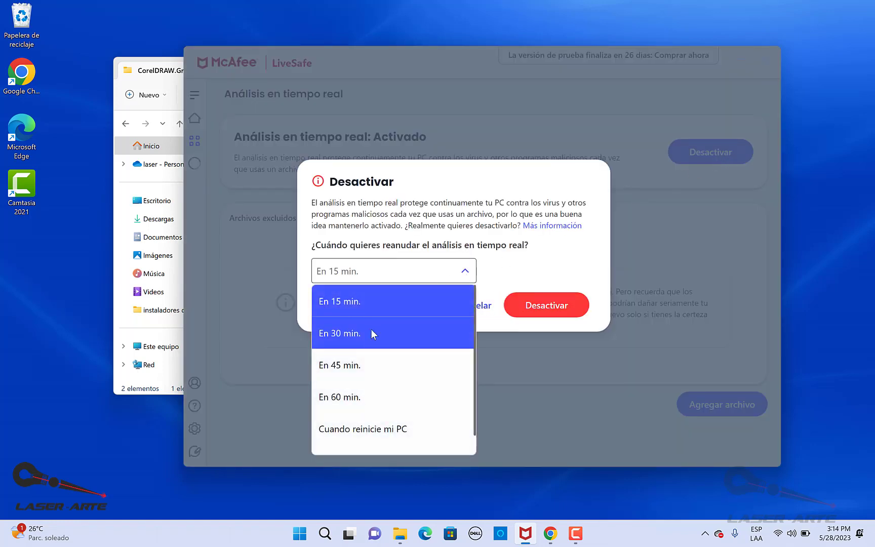
left_click(374, 332)
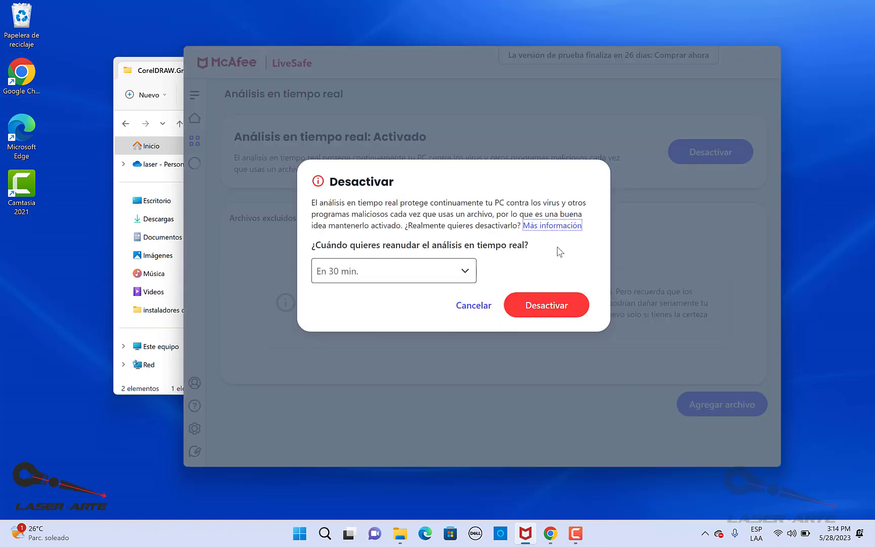
left_click(557, 308)
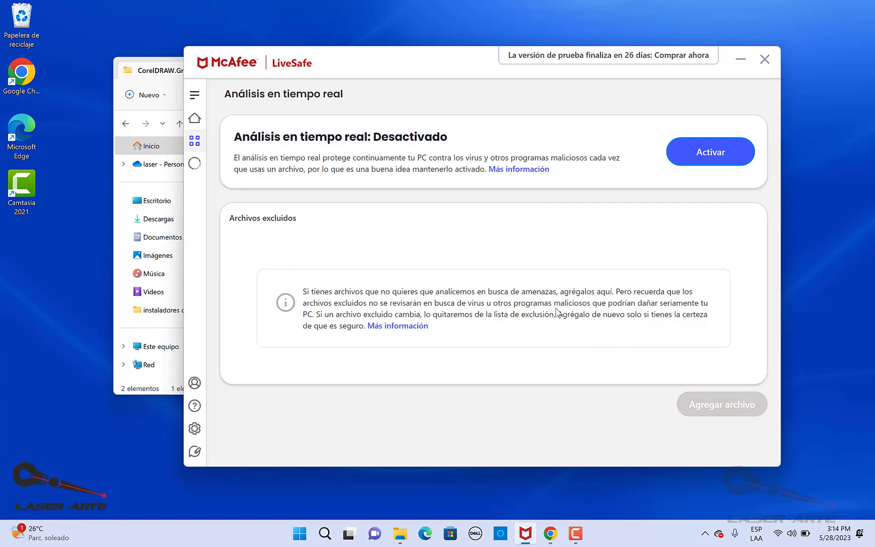
- Turn off McAfee's scheduled scans (Análisis programados)
left_click(203, 144)
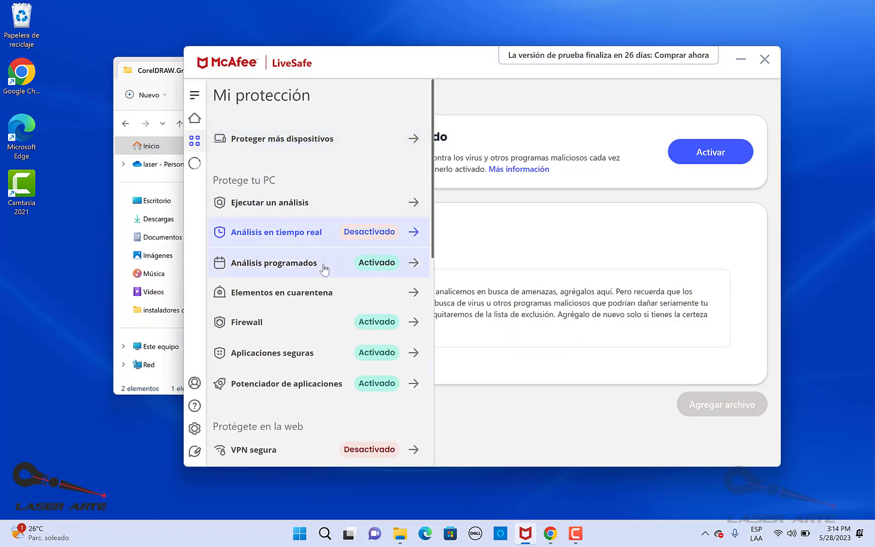
left_click(324, 265)
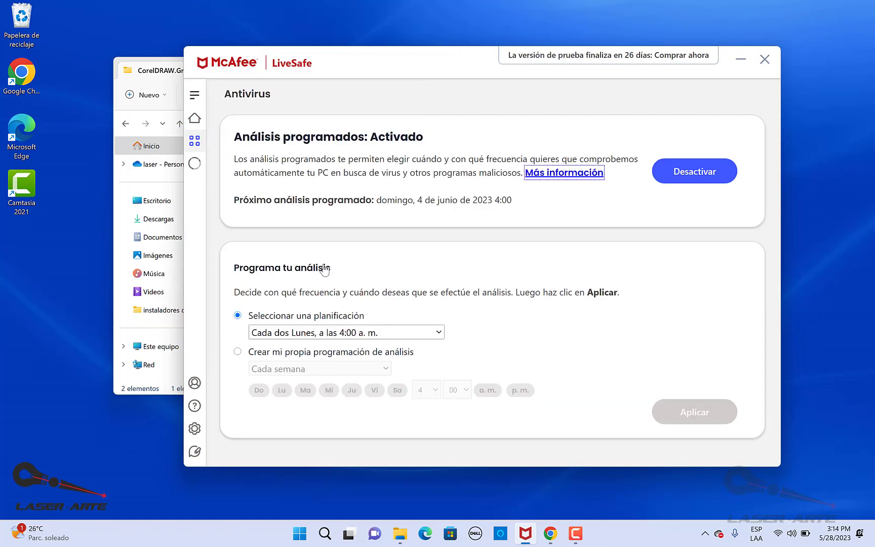
left_click(707, 177)
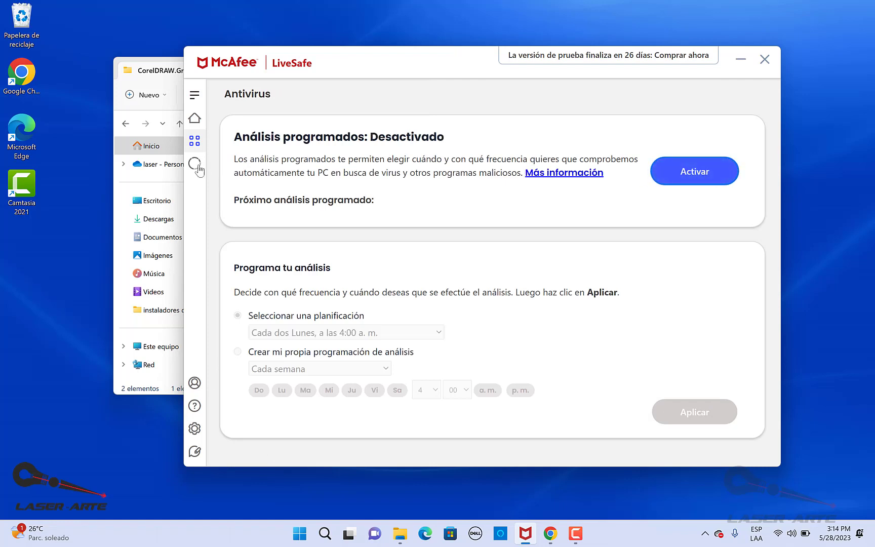
- Turn off the McAfee firewall temporarily and close the McAfee window
left_click(195, 145)
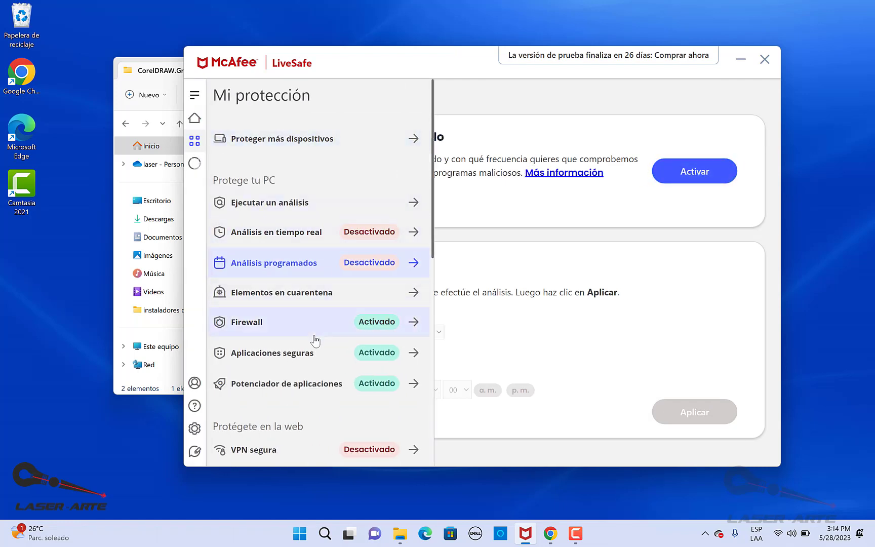
left_click(316, 332)
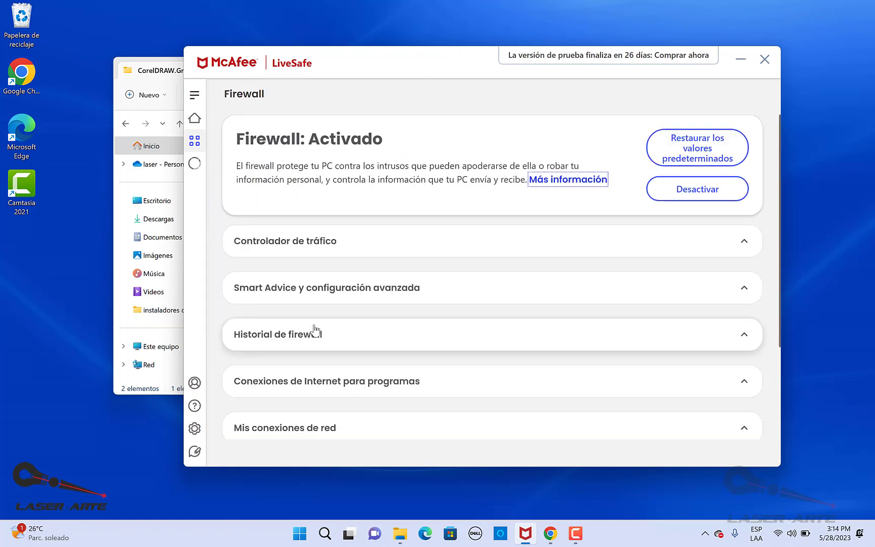
left_click(686, 195)
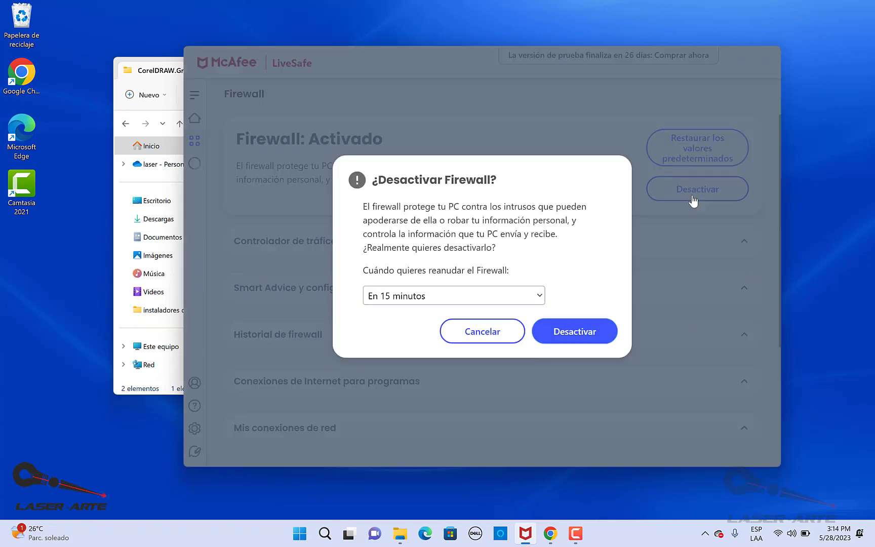
left_click(506, 298)
left_click(430, 323)
left_click(563, 332)
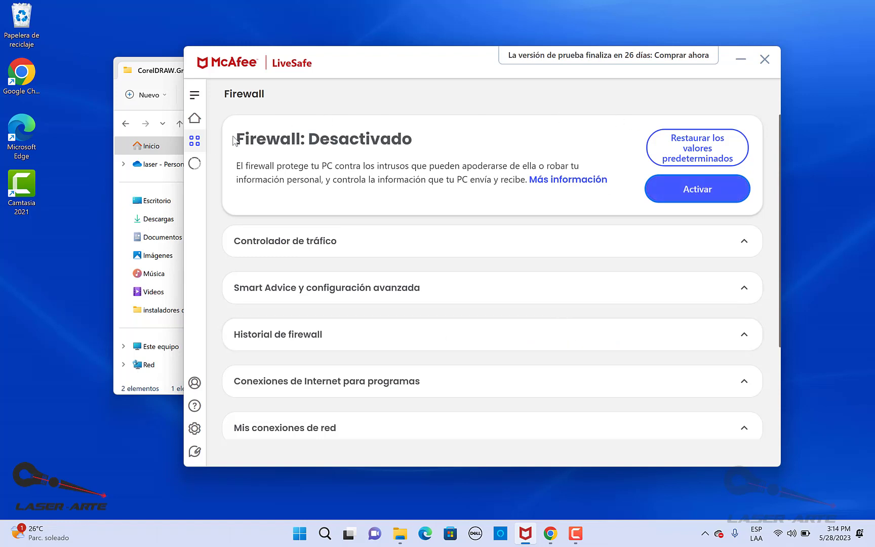
left_click(198, 145)
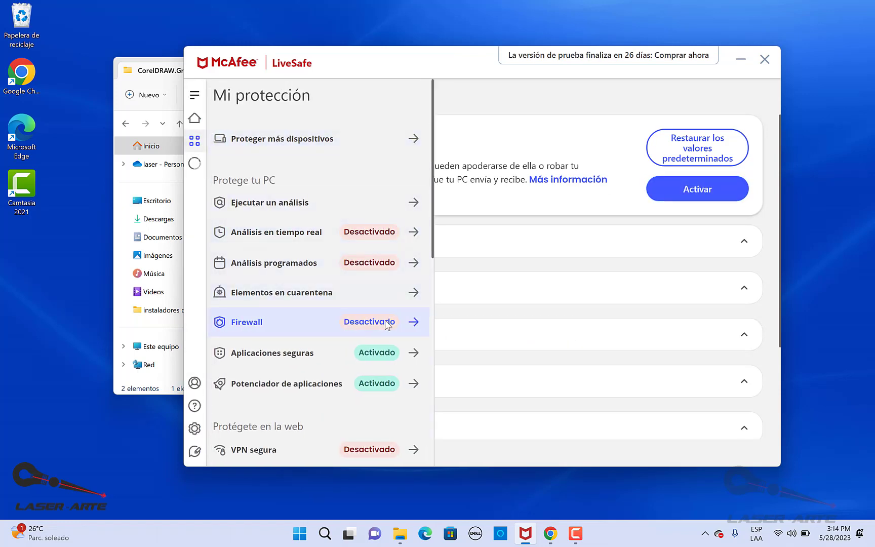
left_click(765, 60)
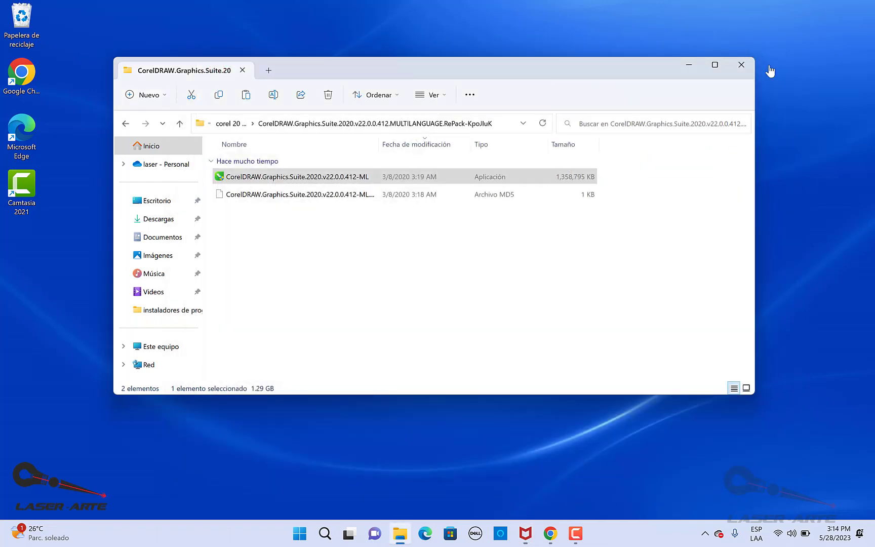
- Run the CorelDRAW Graphics Suite 2020 installer as administrator and set its temporary files folder to C:\Program Files
right_click(328, 178)
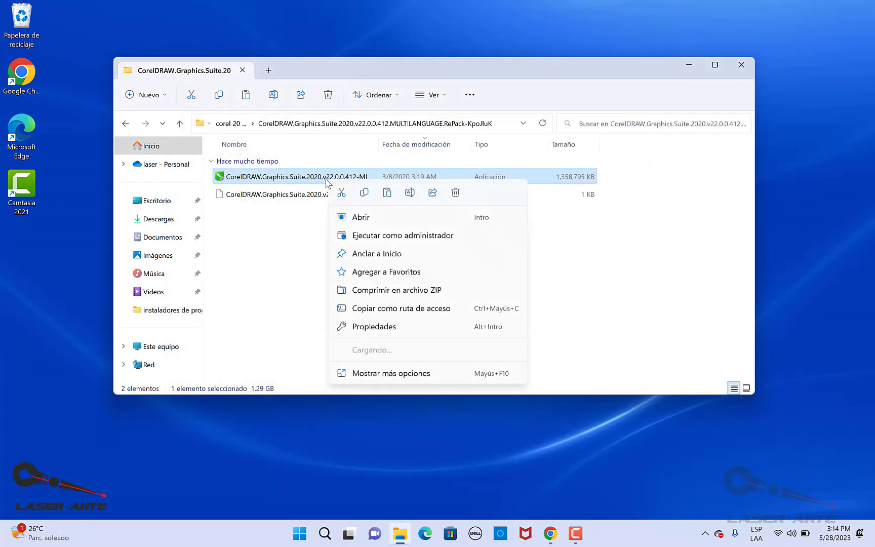
left_click(432, 237)
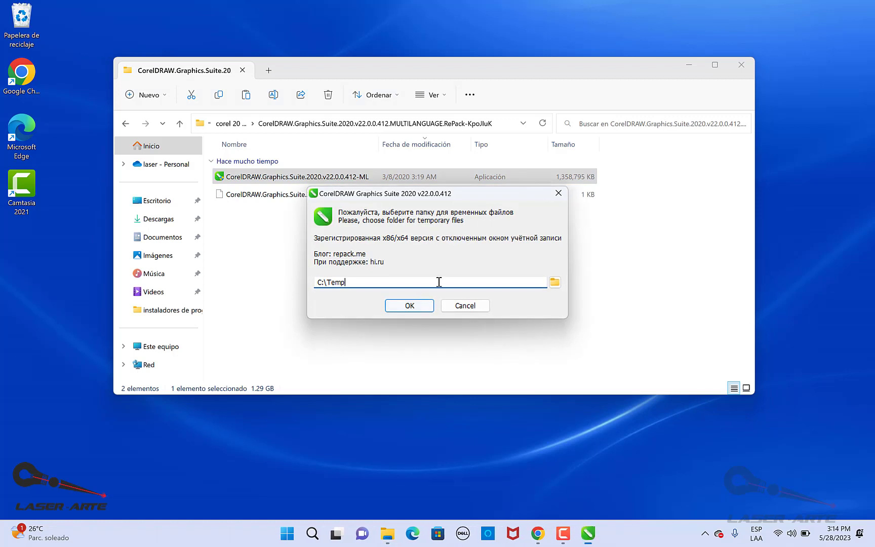
left_click(555, 282)
scroll(414, 260, "down", 1)
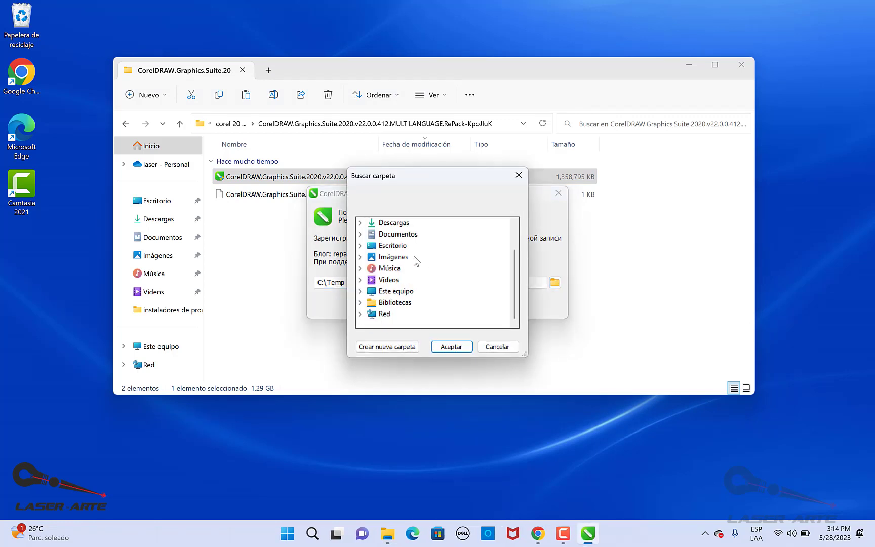
left_click(429, 292)
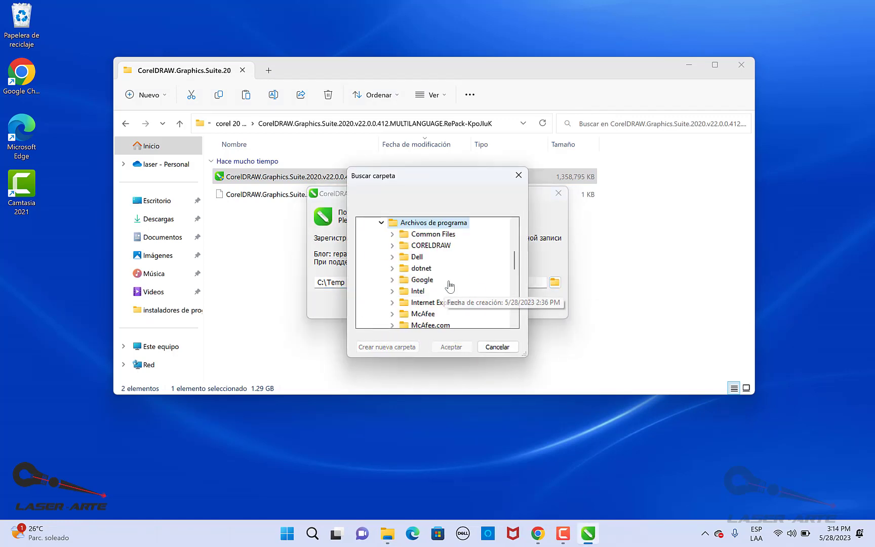
left_click(460, 348)
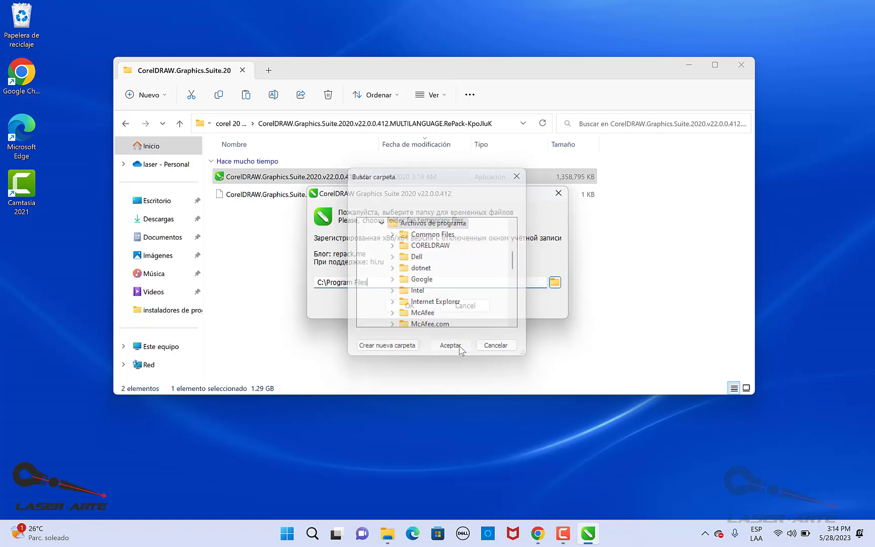
left_click(426, 306)
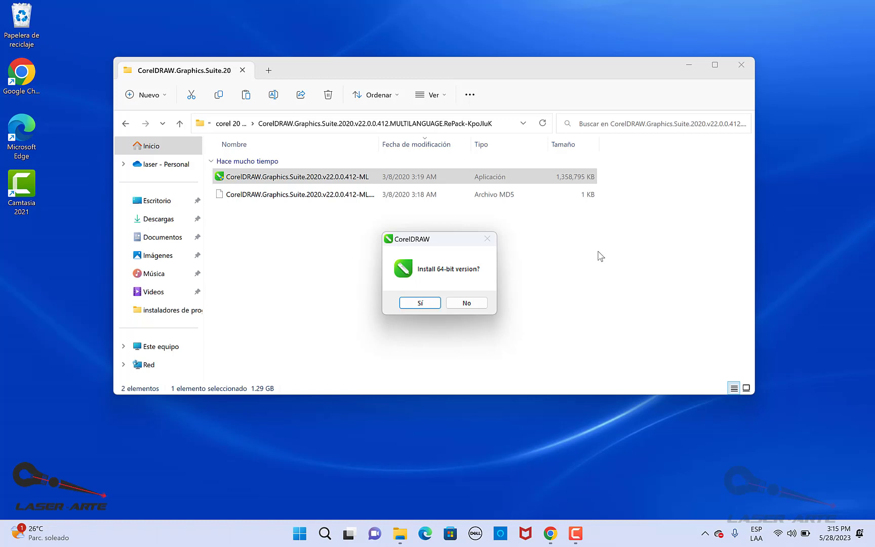
- Choose the 64-bit version and shorten the full name in the user information to "laser"
left_click(424, 302)
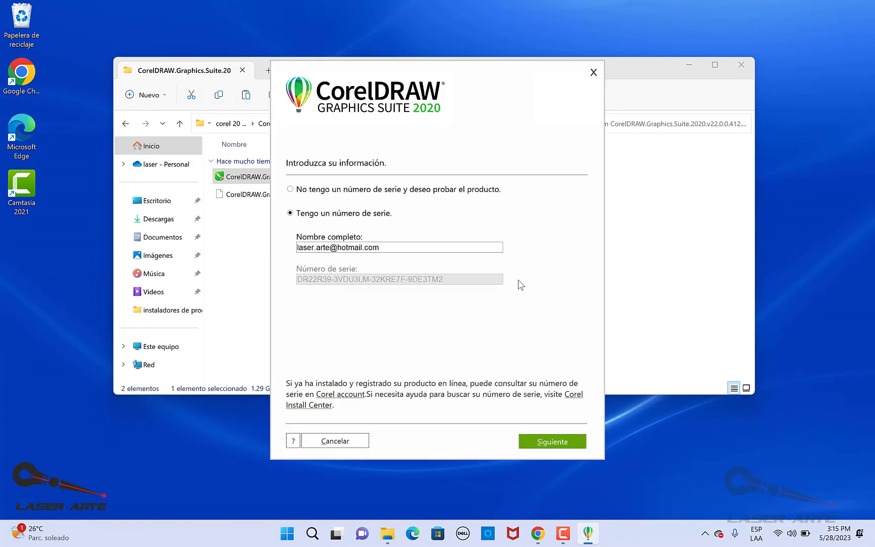
left_click(402, 248)
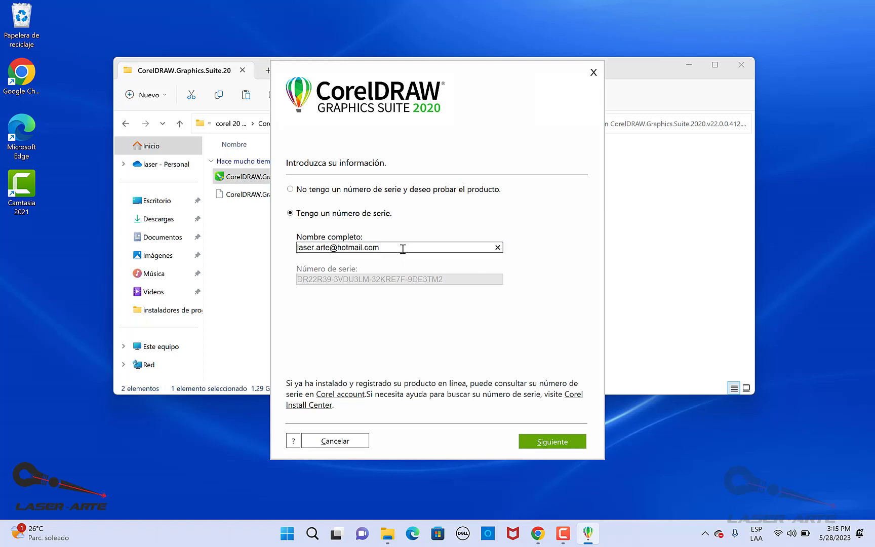
key("BackSpace")
key("BackSpace")
key("BackSpace")
key("BackSpace")
key("BackSpace")
key("BackSpace")
key("BackSpace")
key("BackSpace")
key("BackSpace")
key("BackSpace")
key("BackSpace")
key("BackSpace")
key("BackSpace")
key("BackSpace")
key("BackSpace")
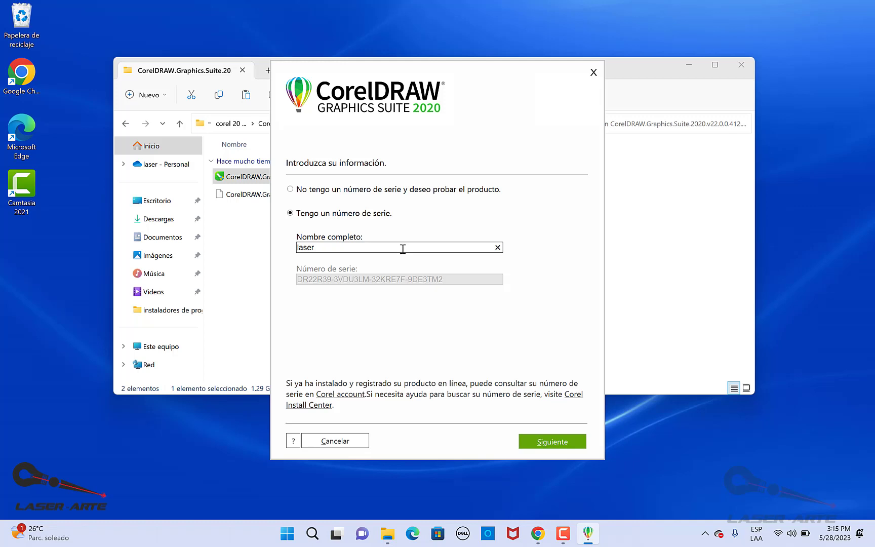
left_click(548, 446)
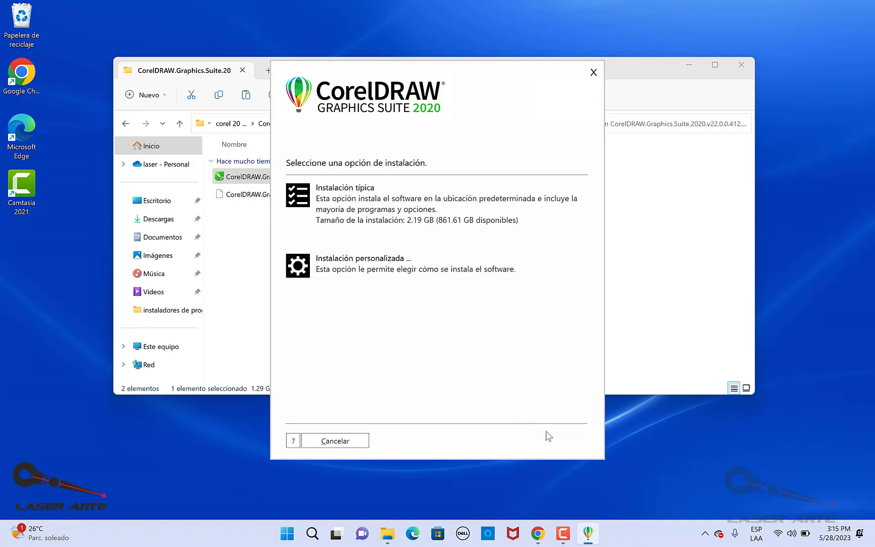
- Start a custom installation of CorelDRAW with default features, excluding Corel PHOTO-PAINT, Corel CAPTURE and Corel Font Manager
left_click(361, 267)
left_click(291, 260)
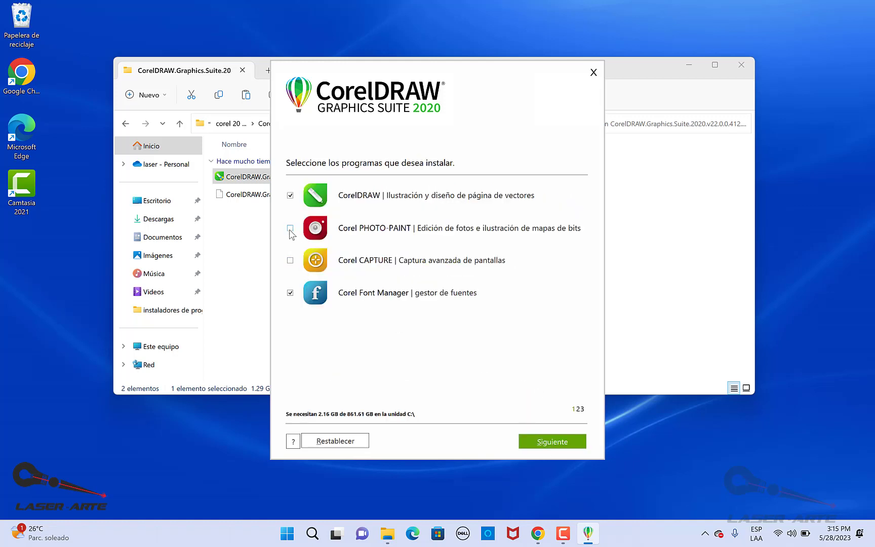
left_click(290, 228)
left_click(290, 292)
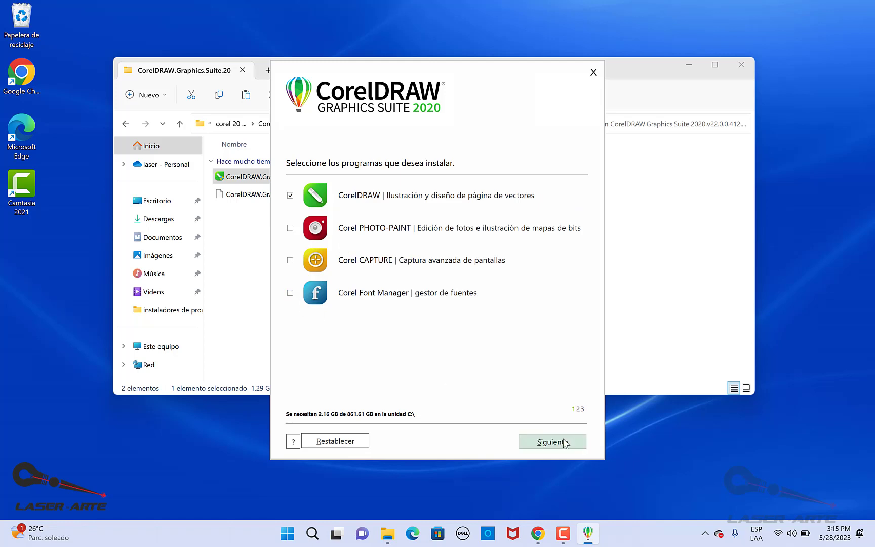
left_click(565, 443)
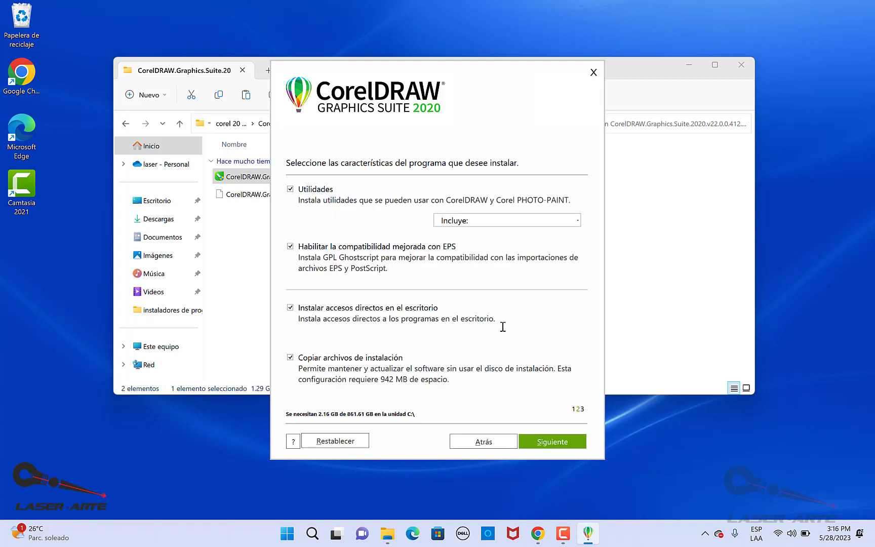
left_click(551, 442)
left_click(550, 442)
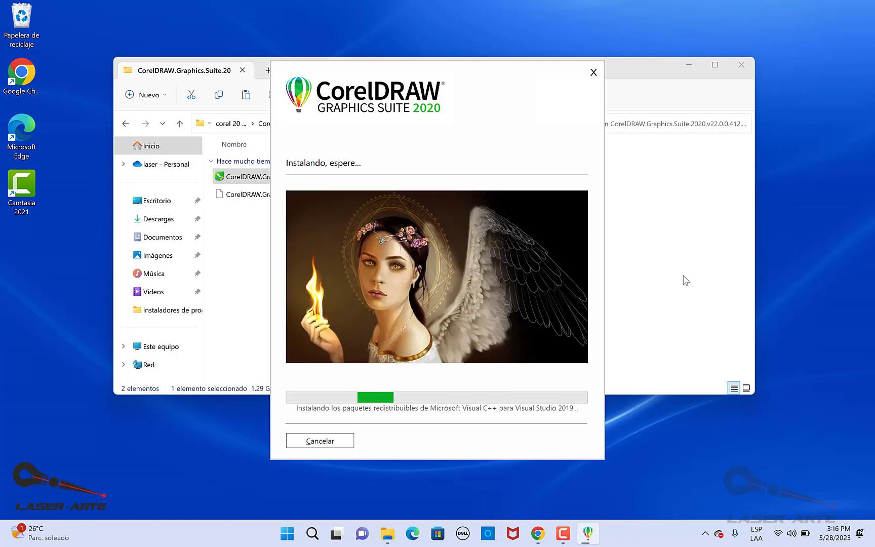
- Disconnect the computer from the internet by turning off Wi-Fi while the installation runs
left_click(782, 534)
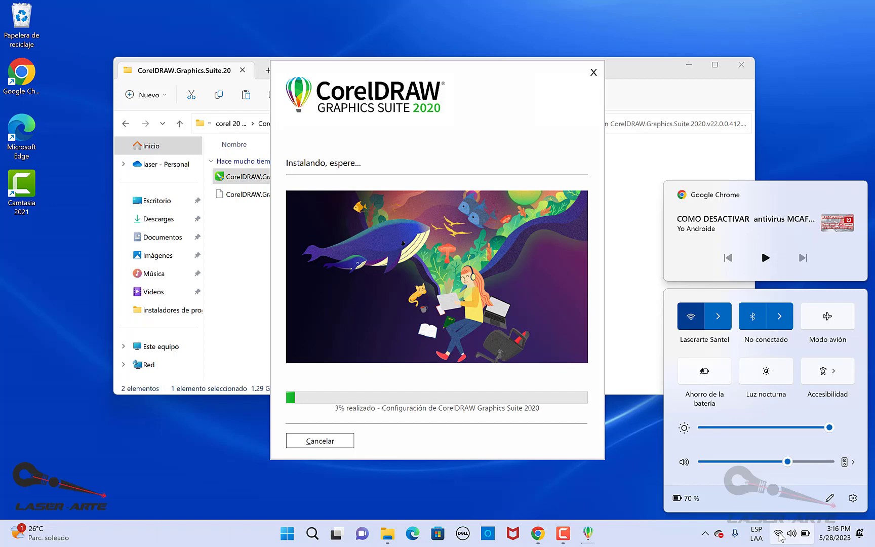
left_click(696, 318)
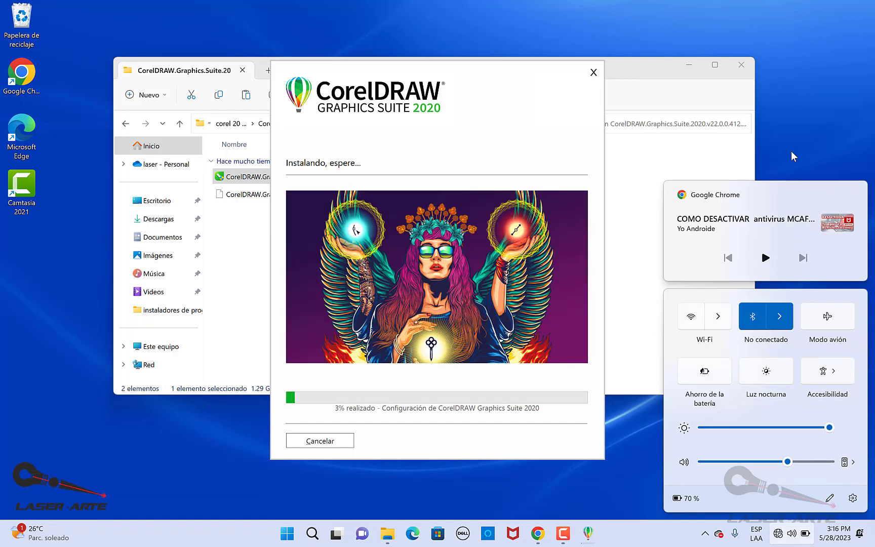
left_click(792, 141)
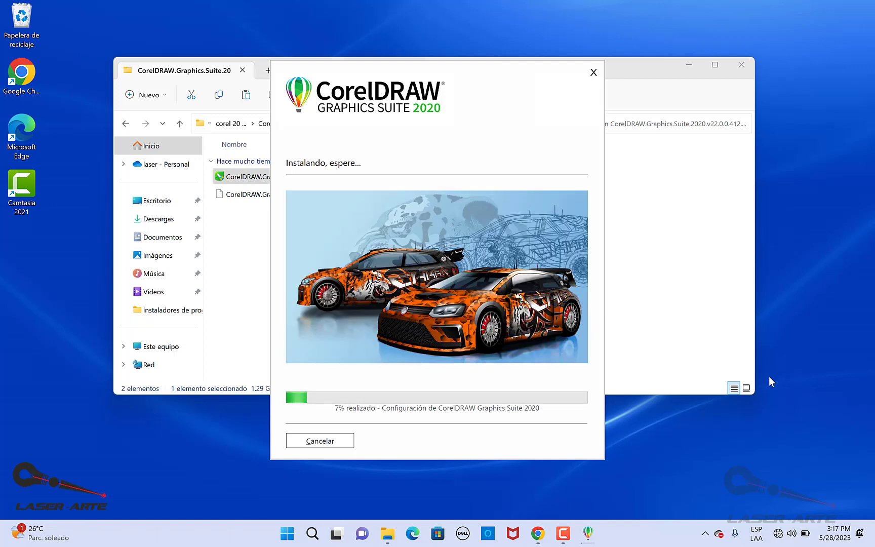
left_click(562, 533)
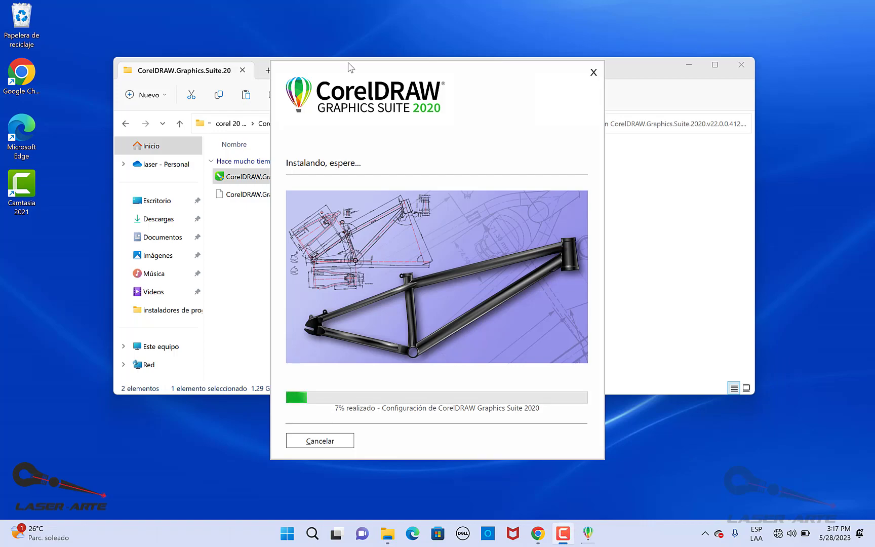